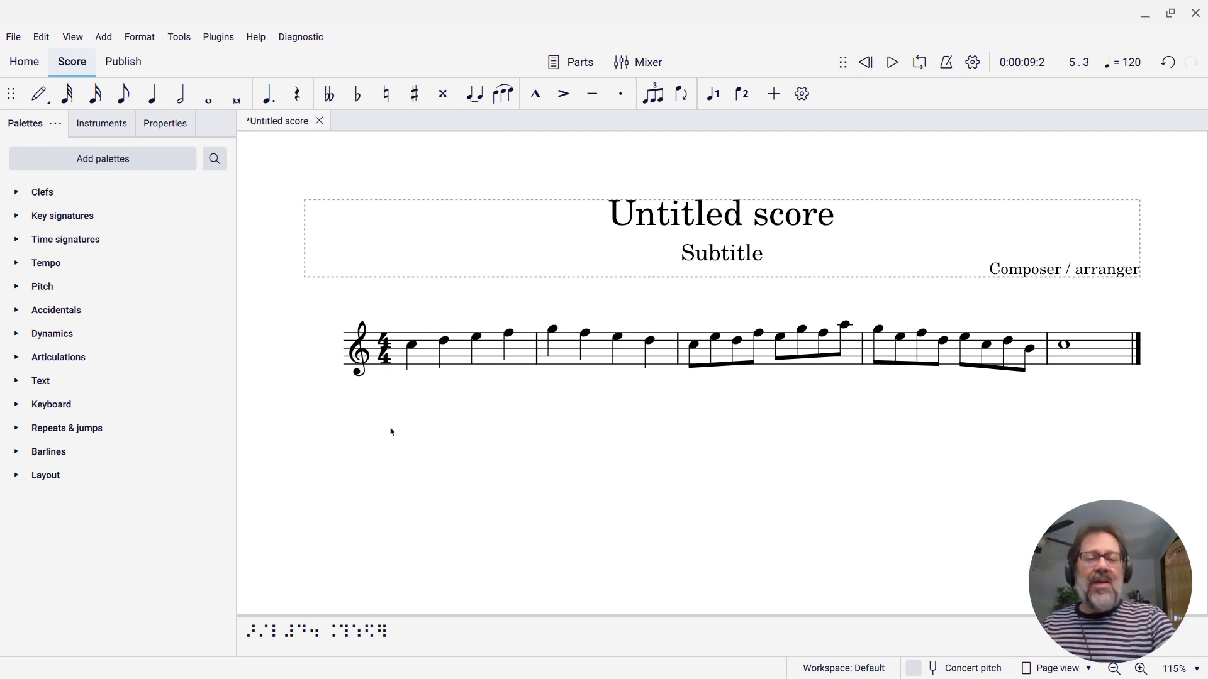
Play the violin melody from measure 1 through to the final measure, then stop playback.
left_click(427, 355)
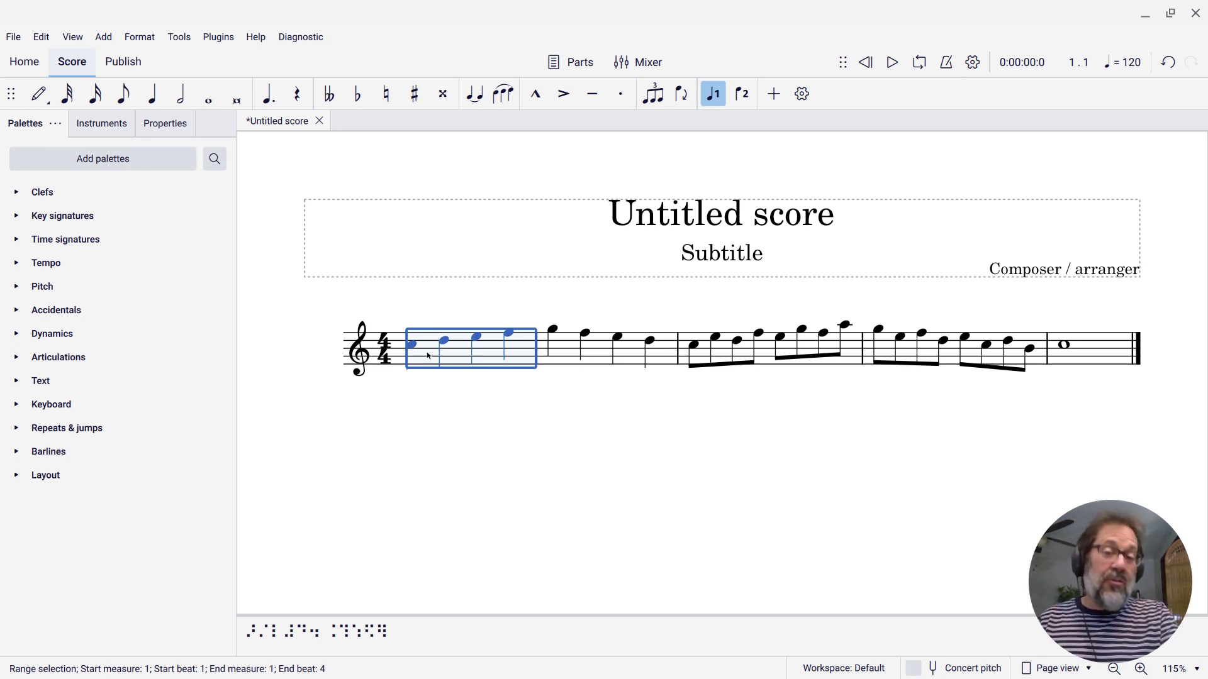
key("space")
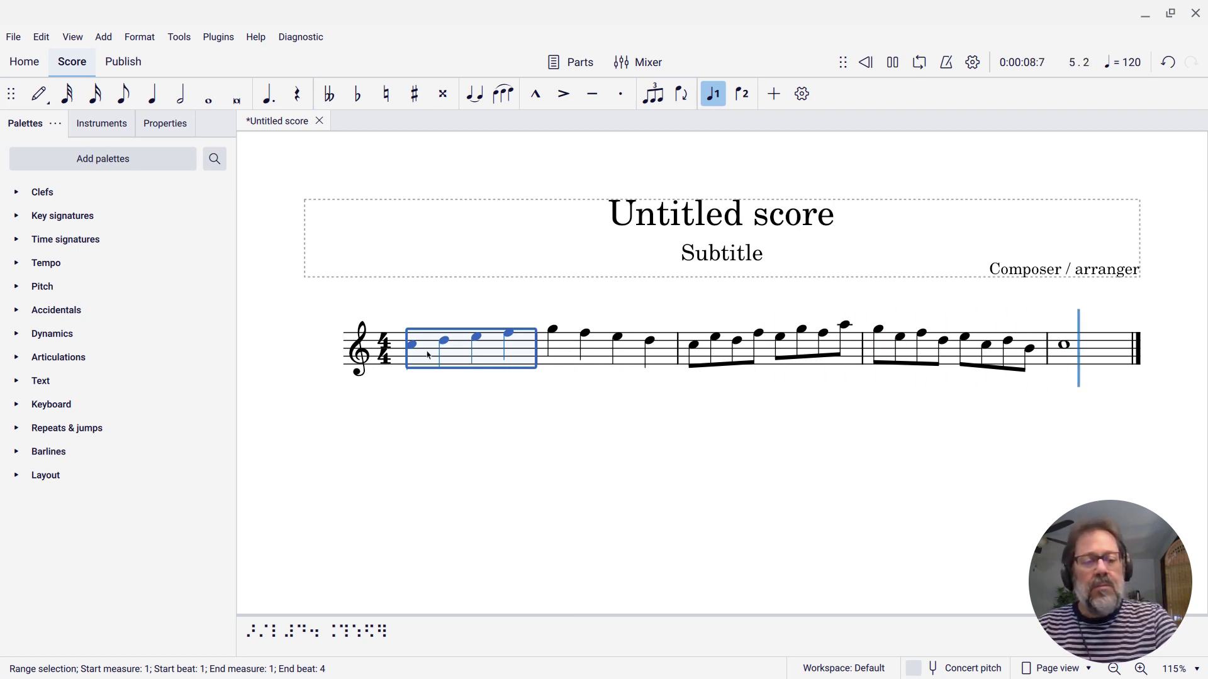
key("space")
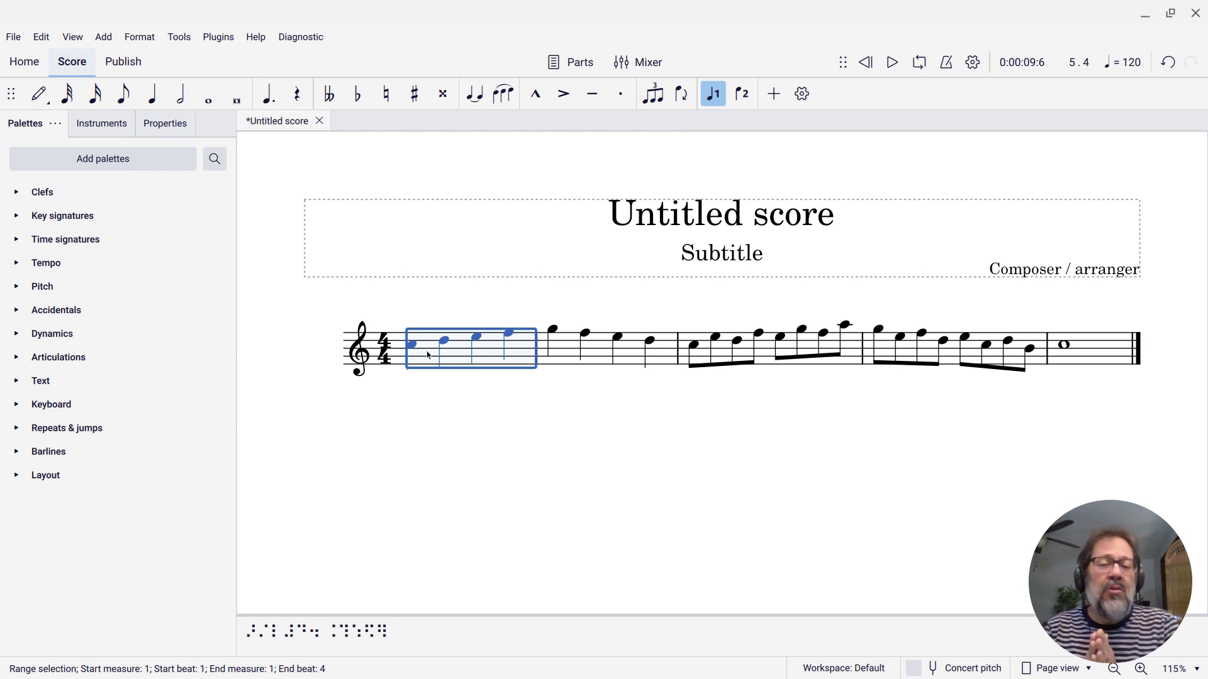
Attach the staff text "hgjf" to the first note of measure 1.
left_click(410, 345)
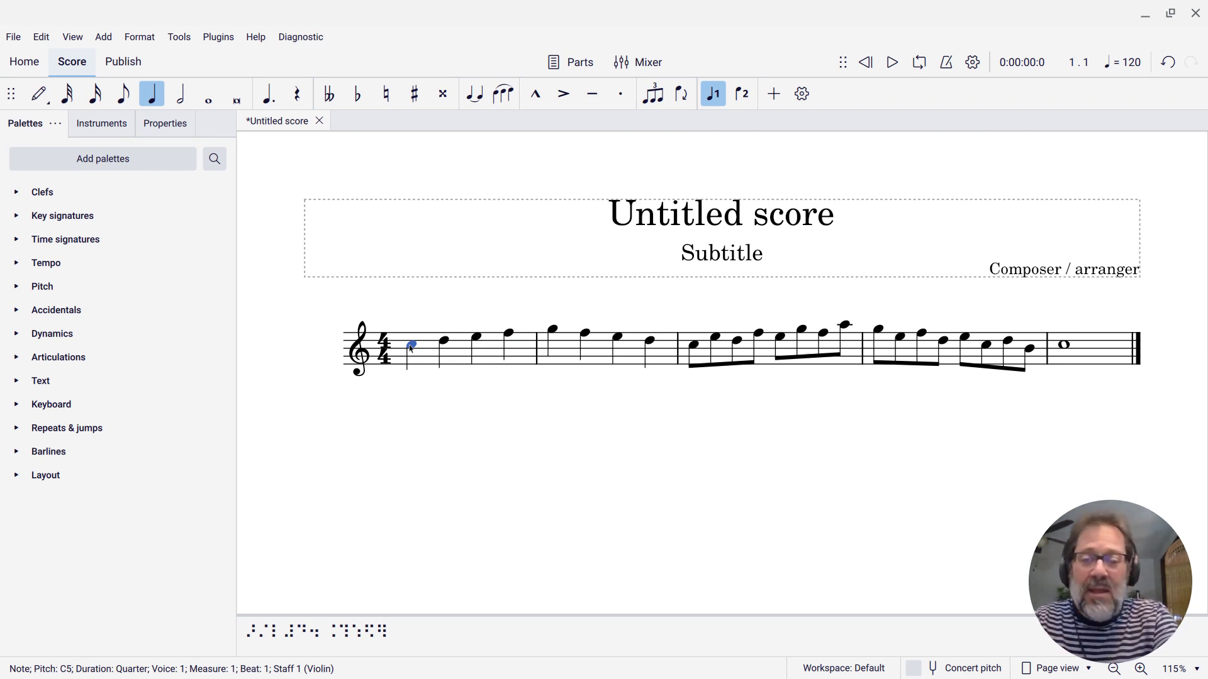
key("ctrl+t")
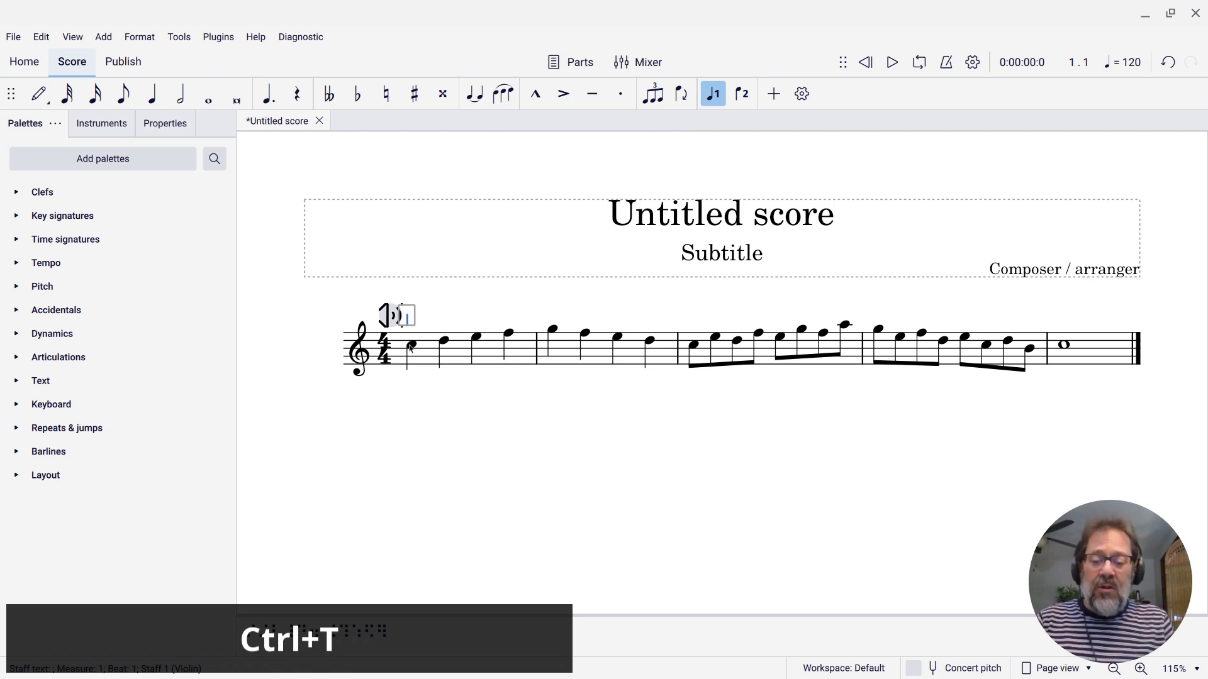
type("hgjf")
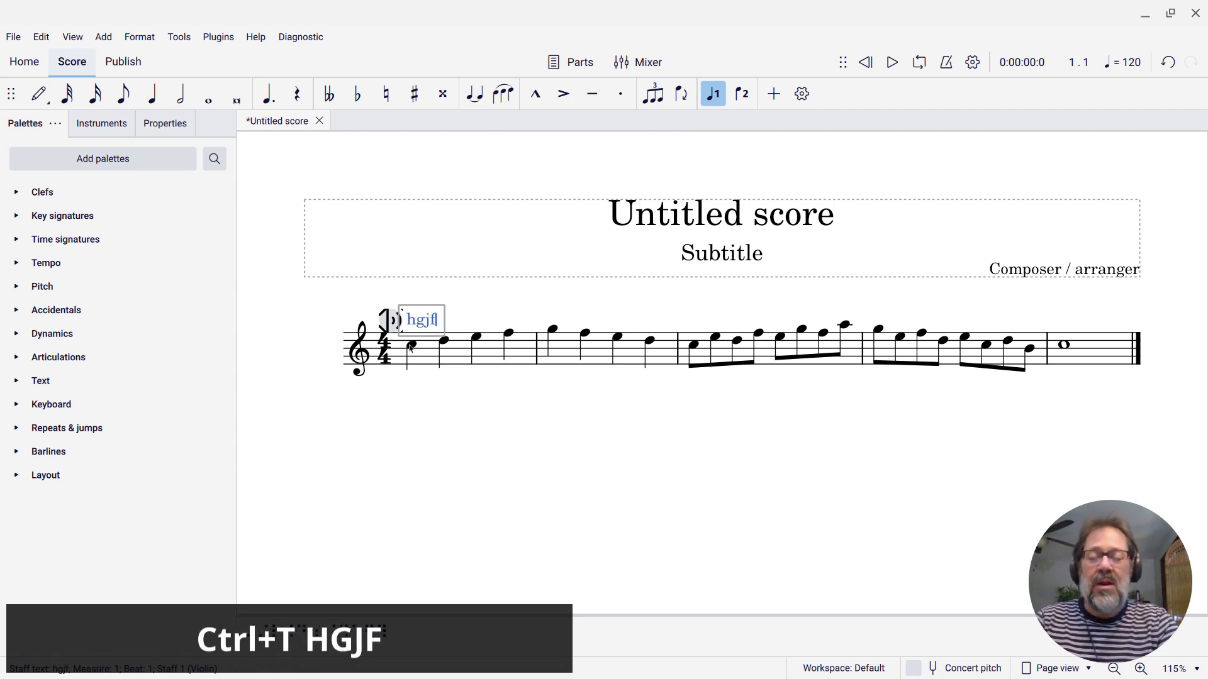
mouse_move(410, 348)
left_mouse_down()
mouse_move(419, 330)
mouse_move(391, 324)
left_mouse_up()
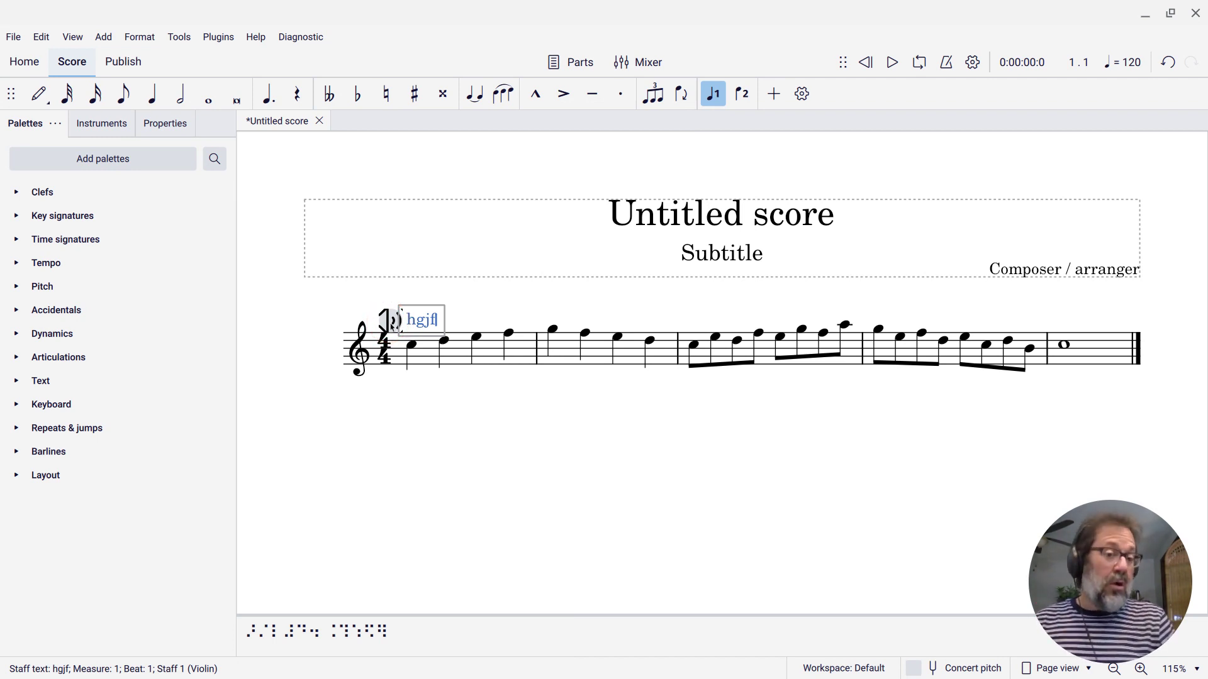
Assign the Col Legno playing technique to the sound flag of the staff text in measure 1.
left_click(391, 324)
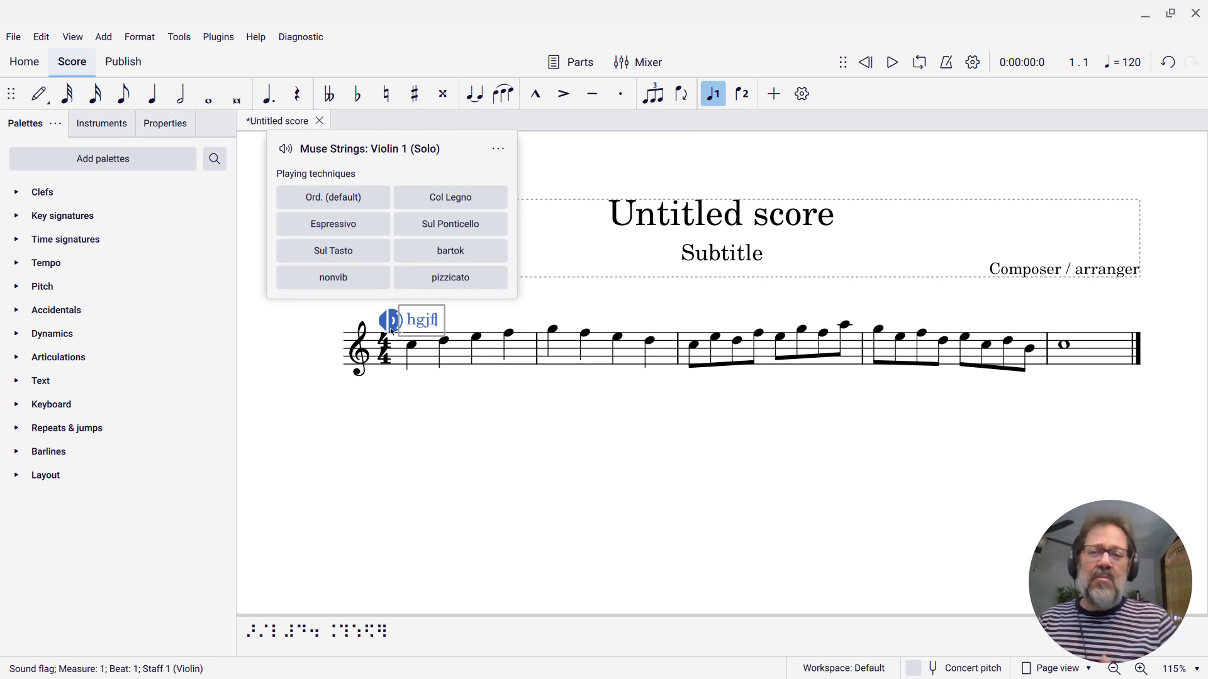
left_click(445, 199)
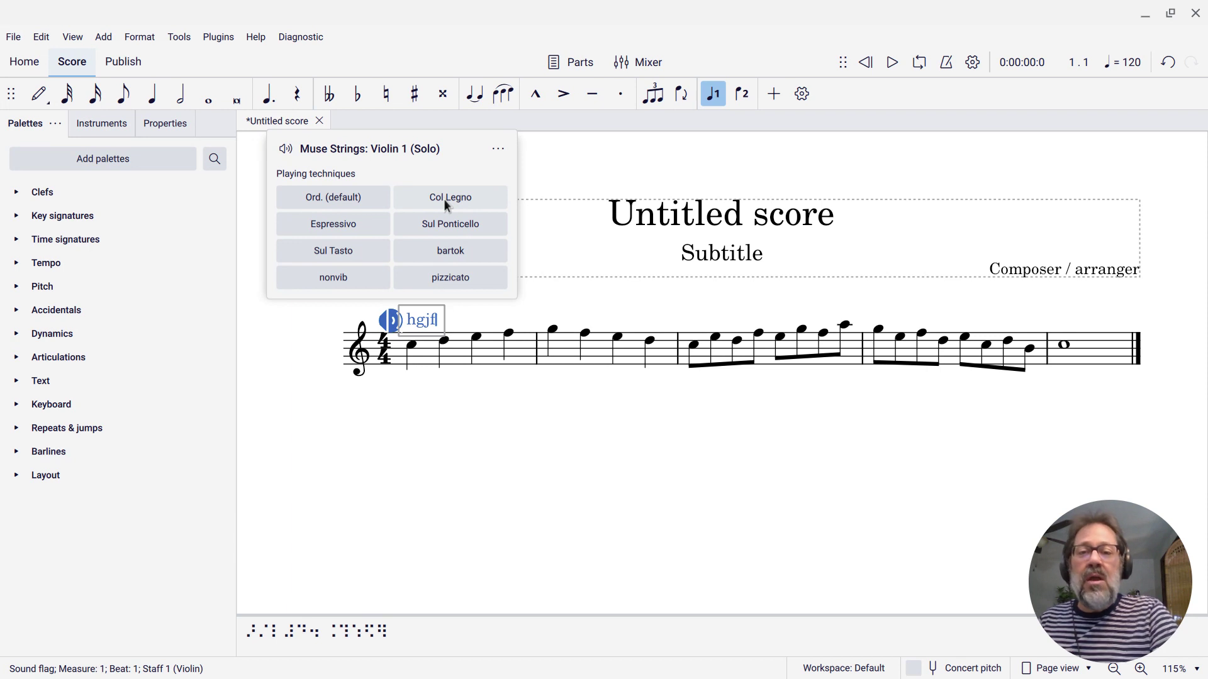
left_click(444, 199)
left_click(405, 319)
left_click(449, 326)
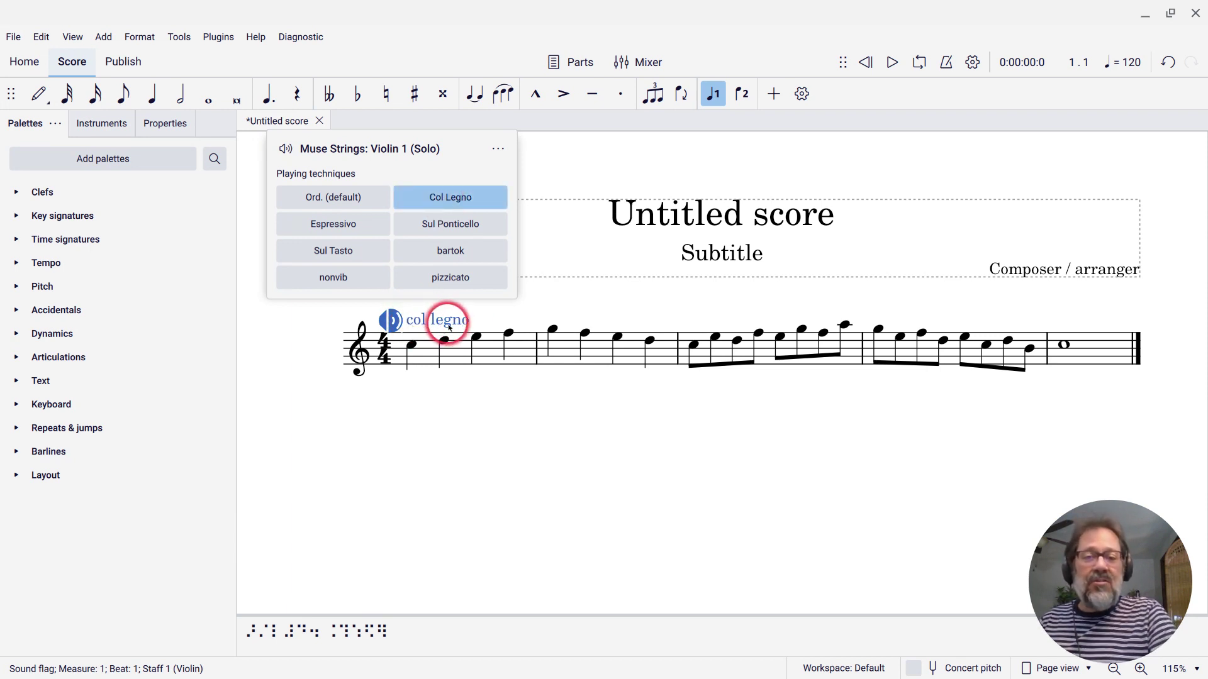
Play the score from the first note of measure 1 to hear the col legno sound, then stop playback.
left_click(412, 345)
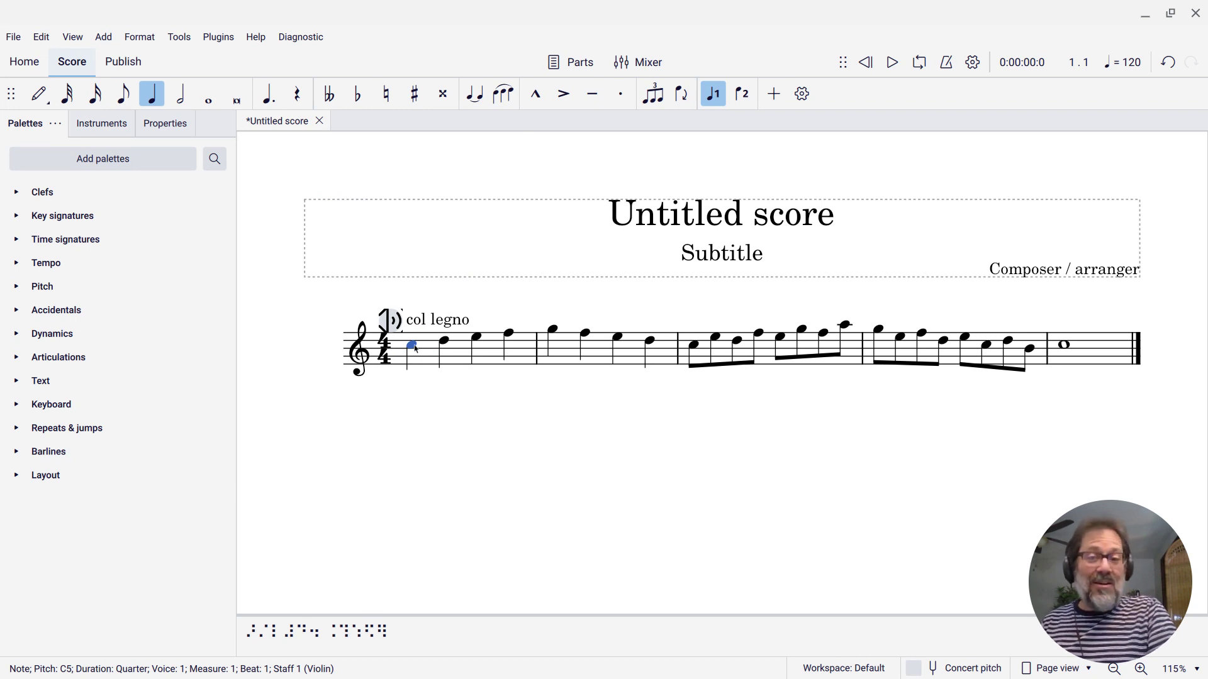
key("space")
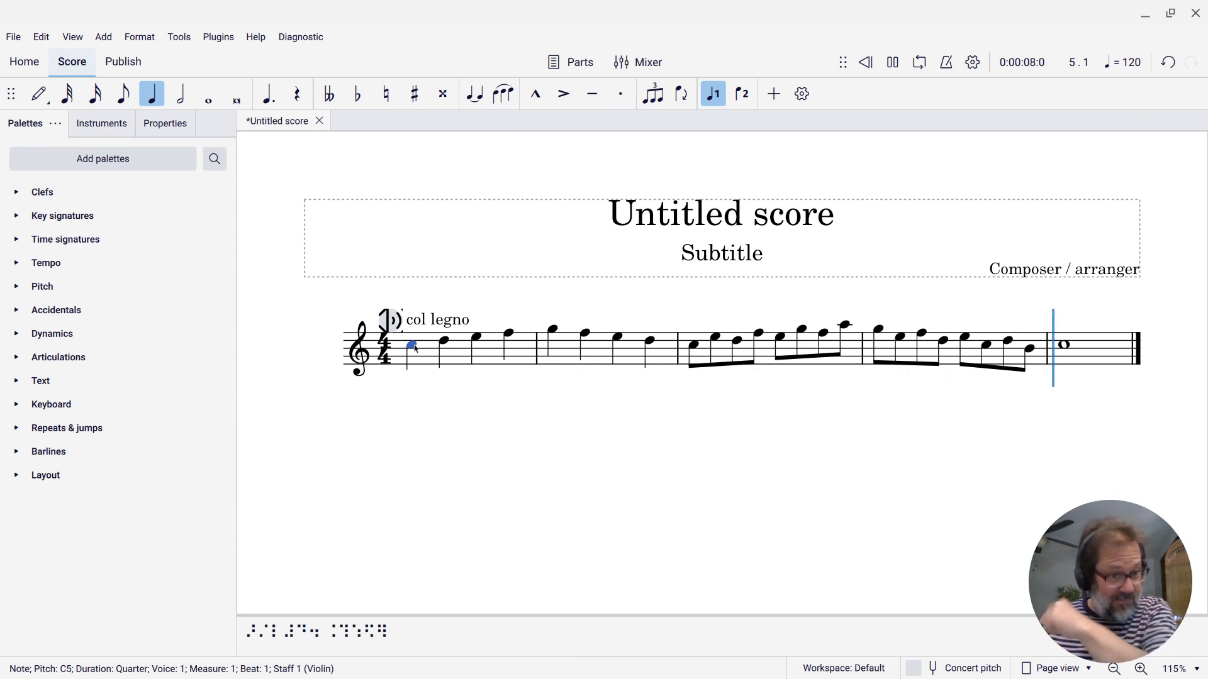
key("space")
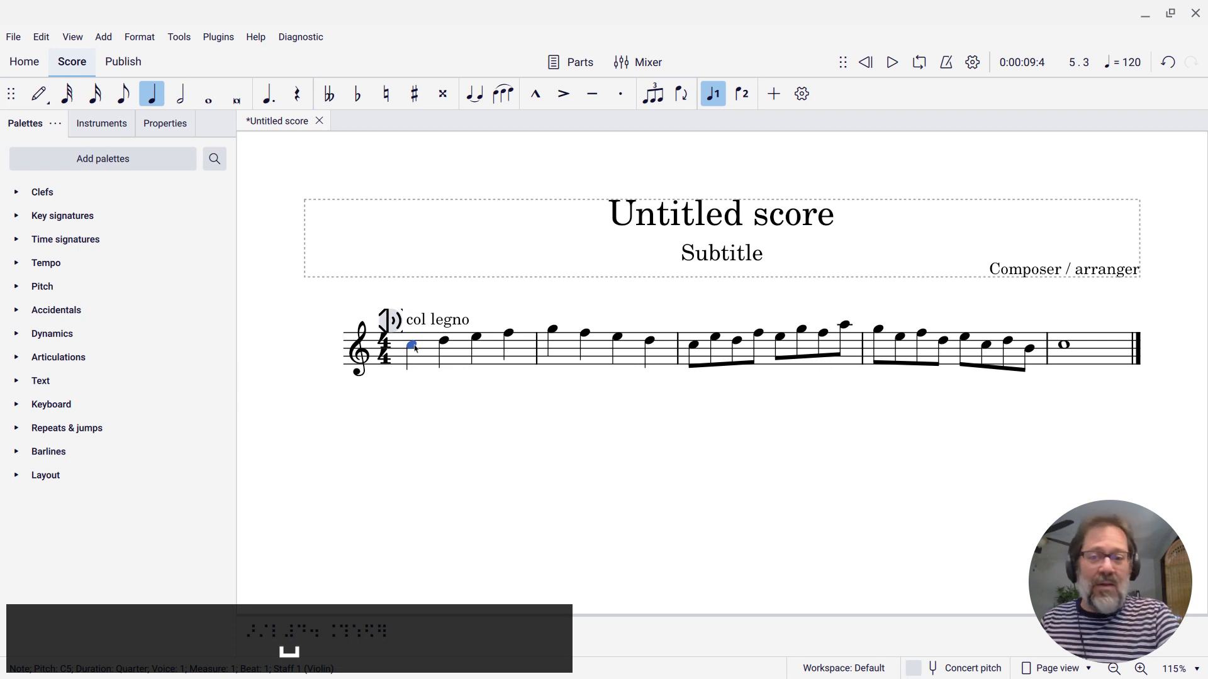
Switch the measure 1 sound flag to the bartok playing technique.
left_click(390, 319)
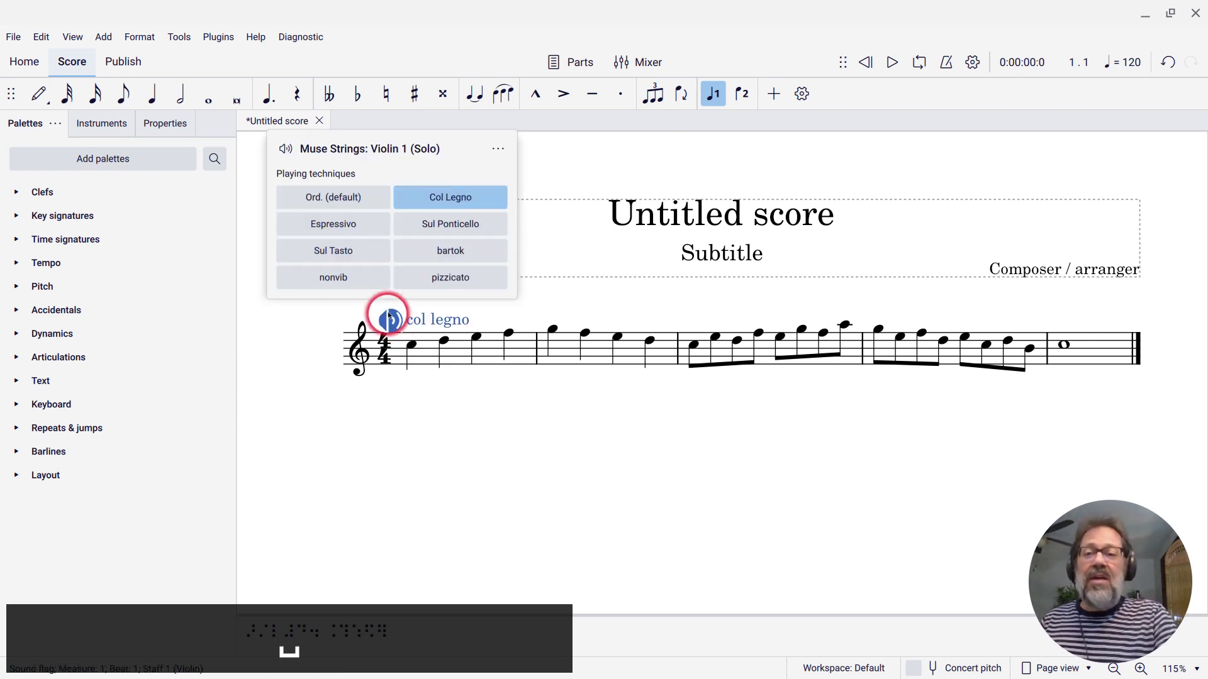
left_click(412, 258)
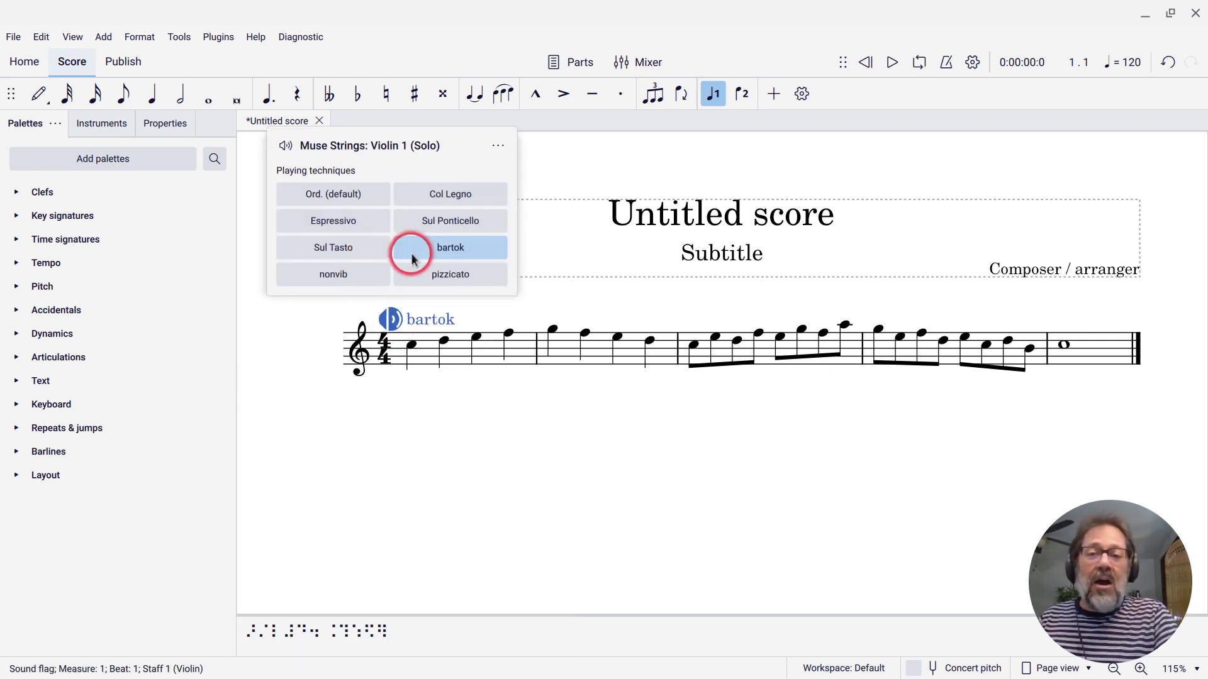
left_click(406, 357)
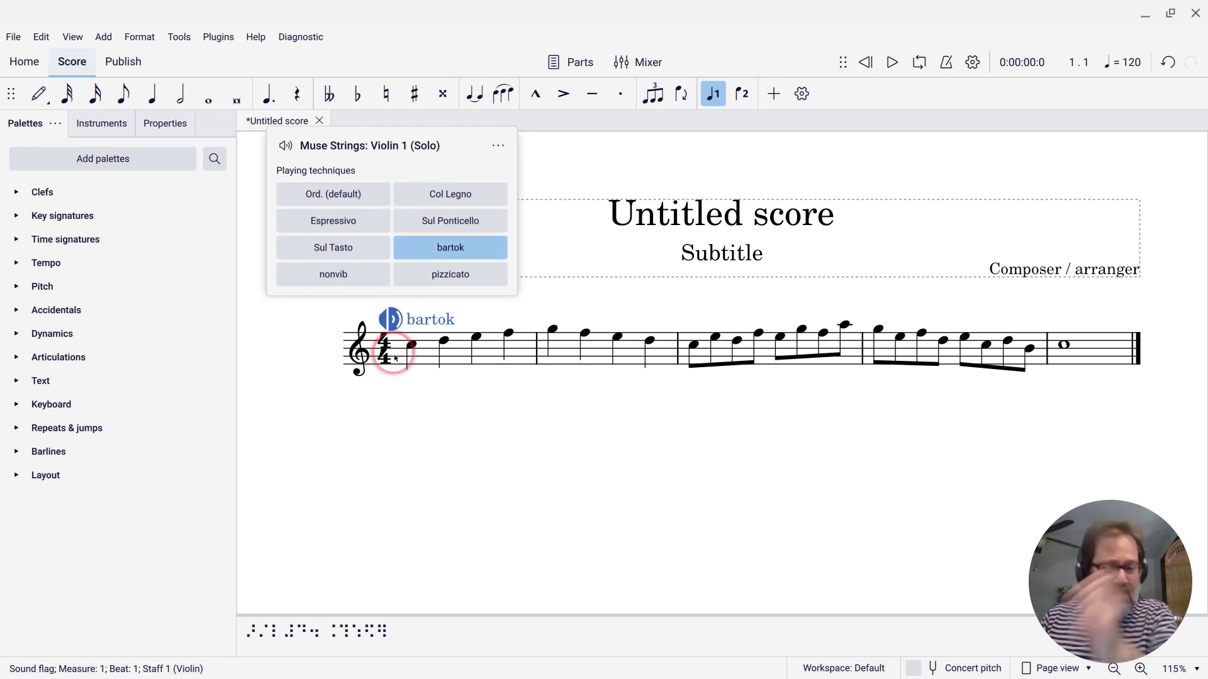
left_click(384, 353)
left_click(381, 356)
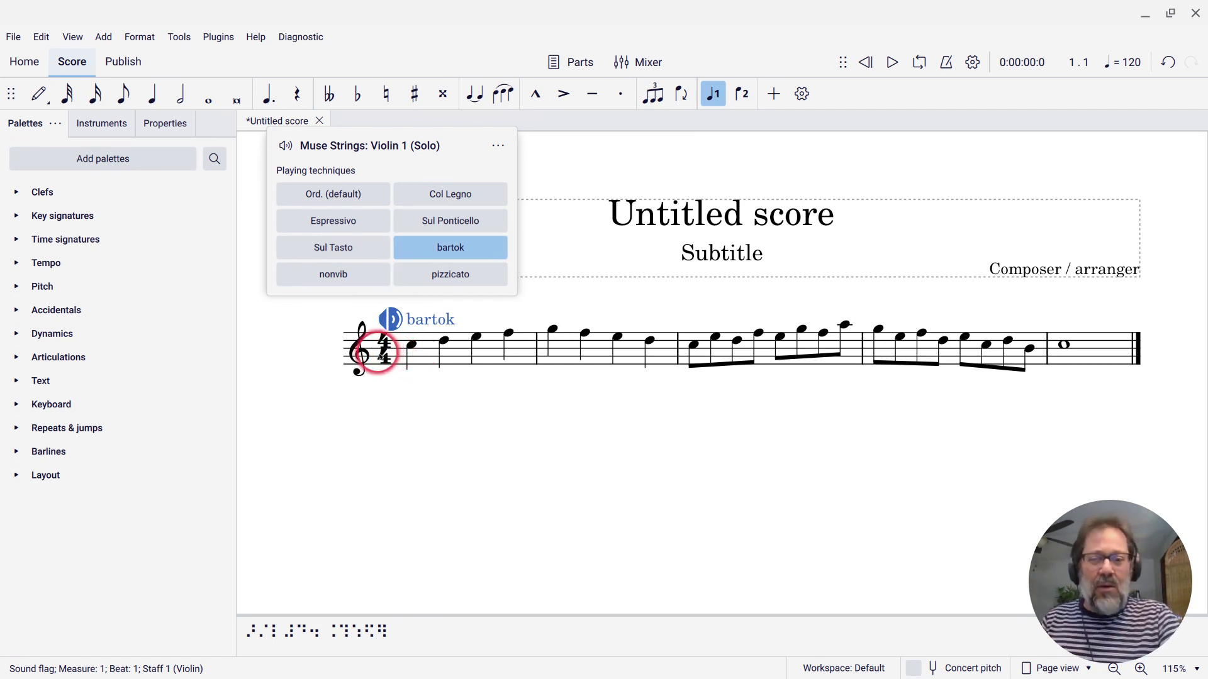
Play the score from its start to hear the bartok sound, then stop playback.
left_click(392, 353)
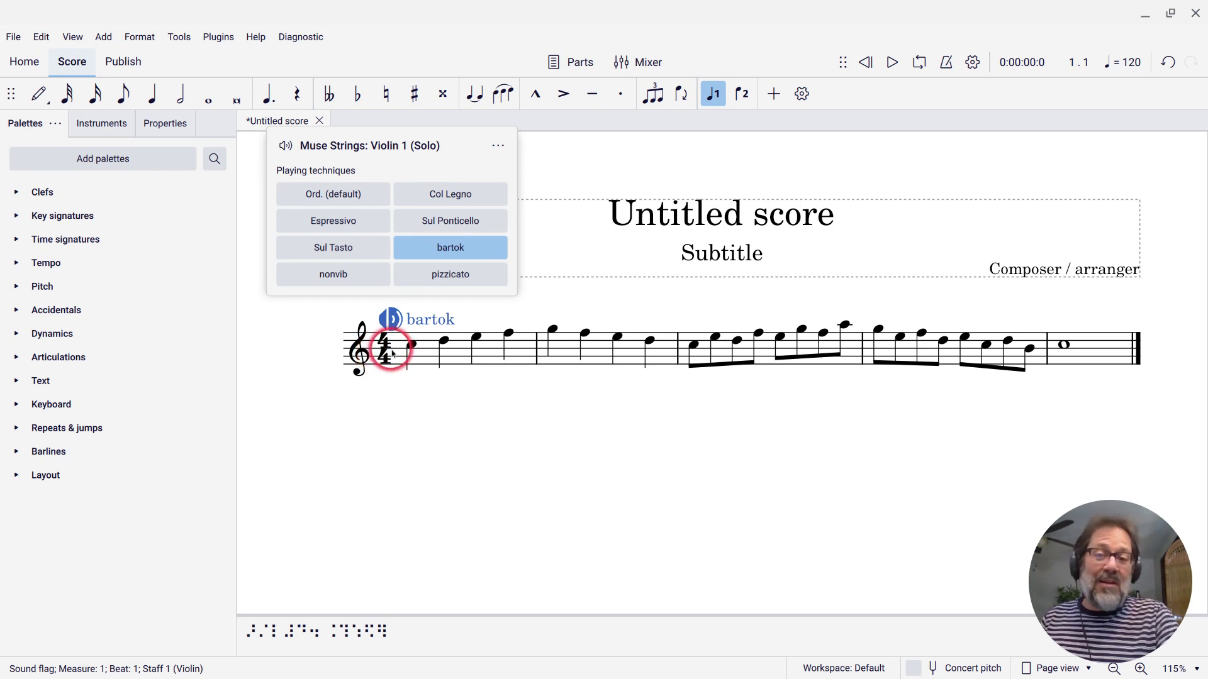
key("space")
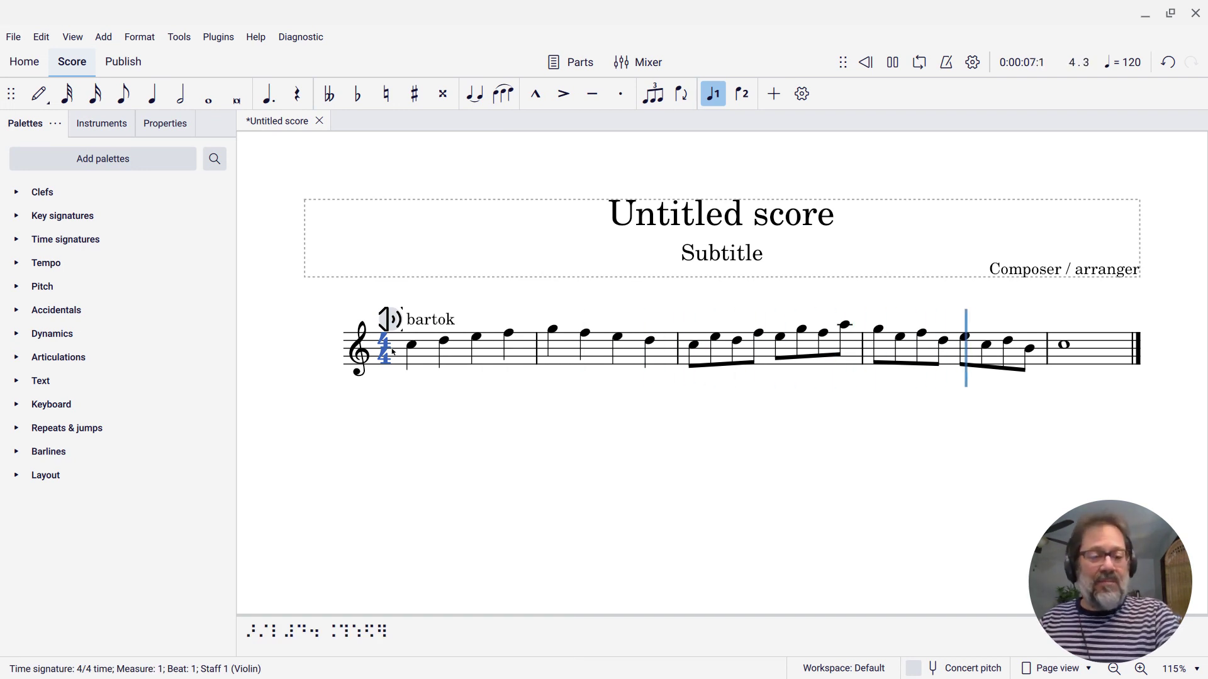
key("space")
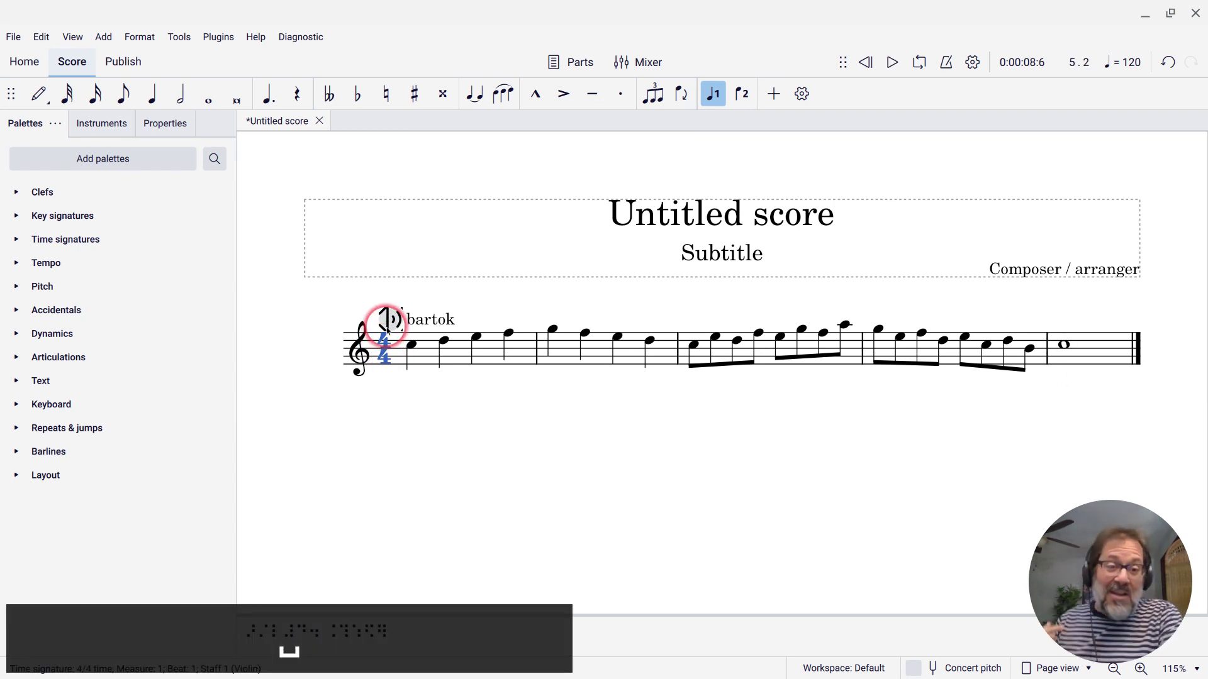
Review the sound flag's playing techniques, then delete the bartok staff text above measure 1.
left_click(387, 327)
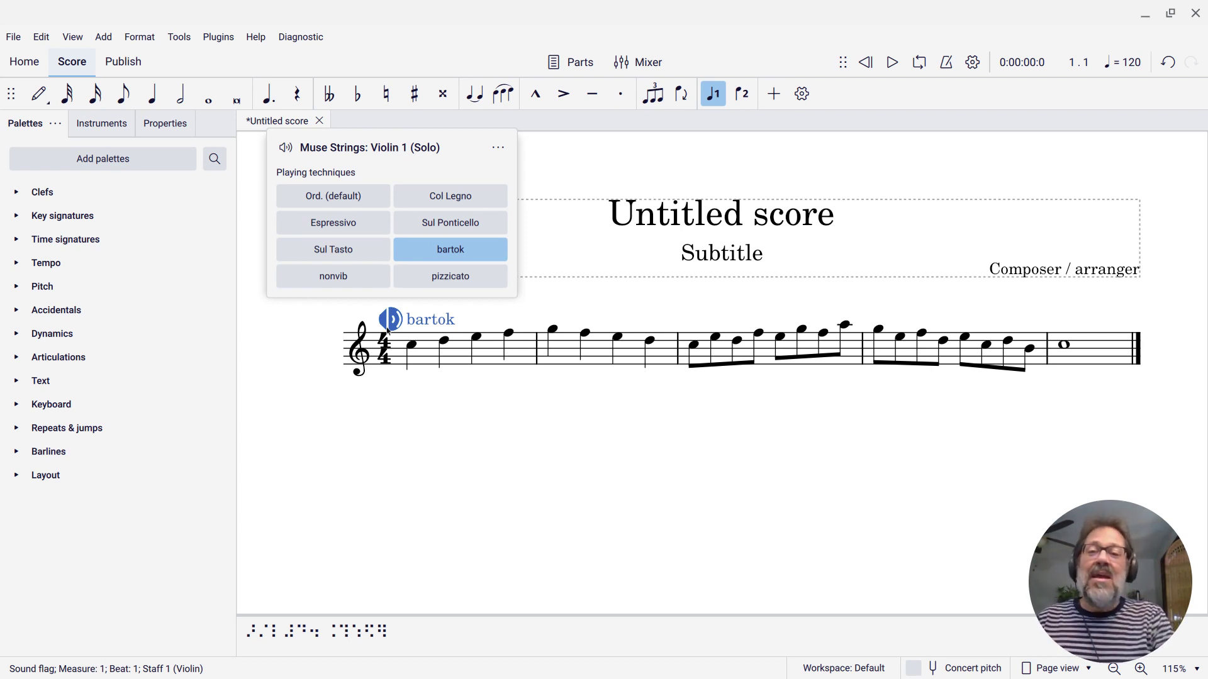
left_click(324, 230)
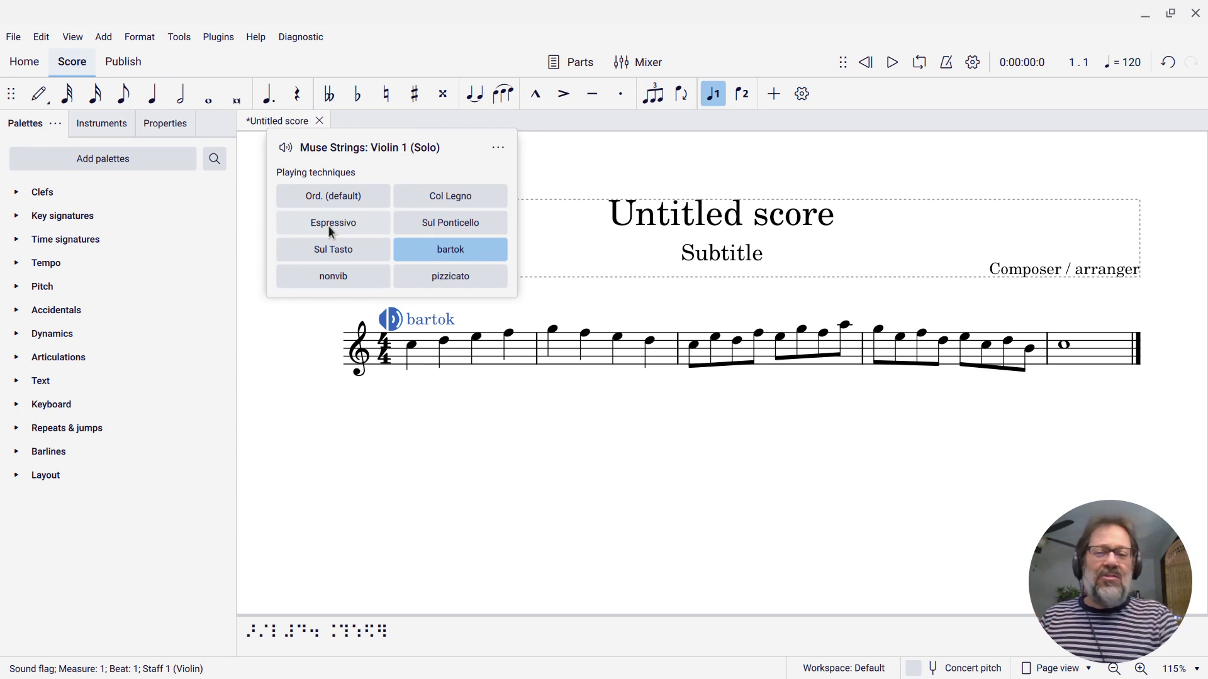
left_click(727, 353)
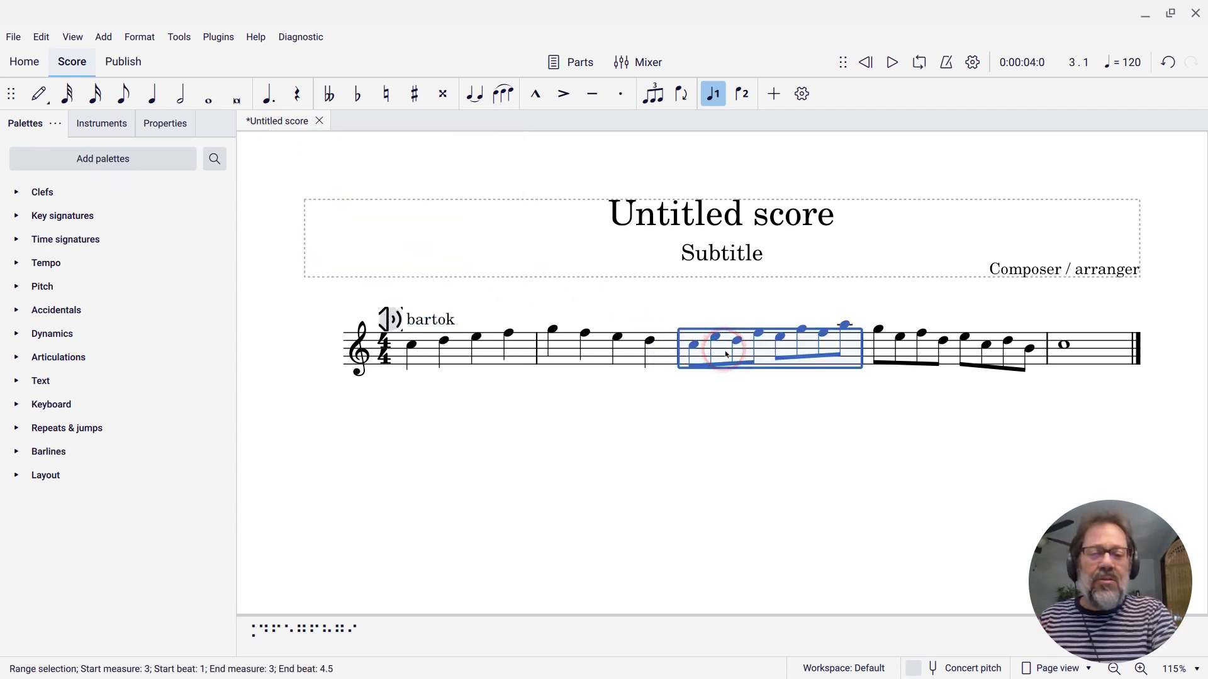
left_click(431, 324)
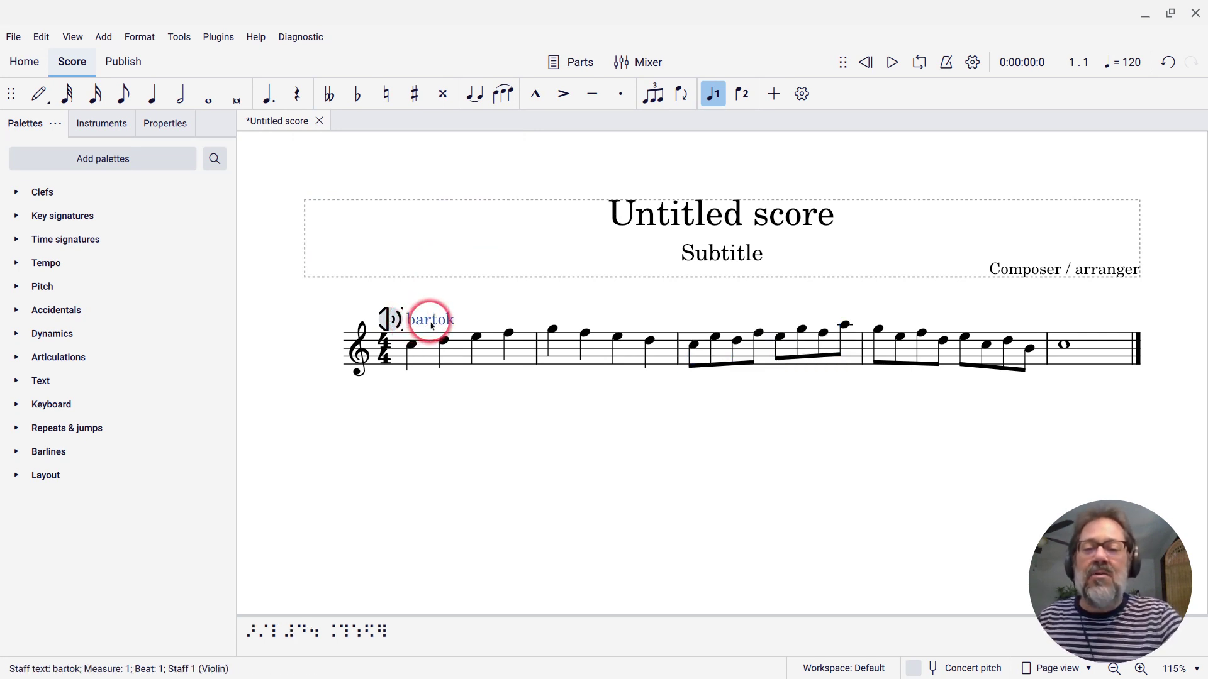
key("BackSpace")
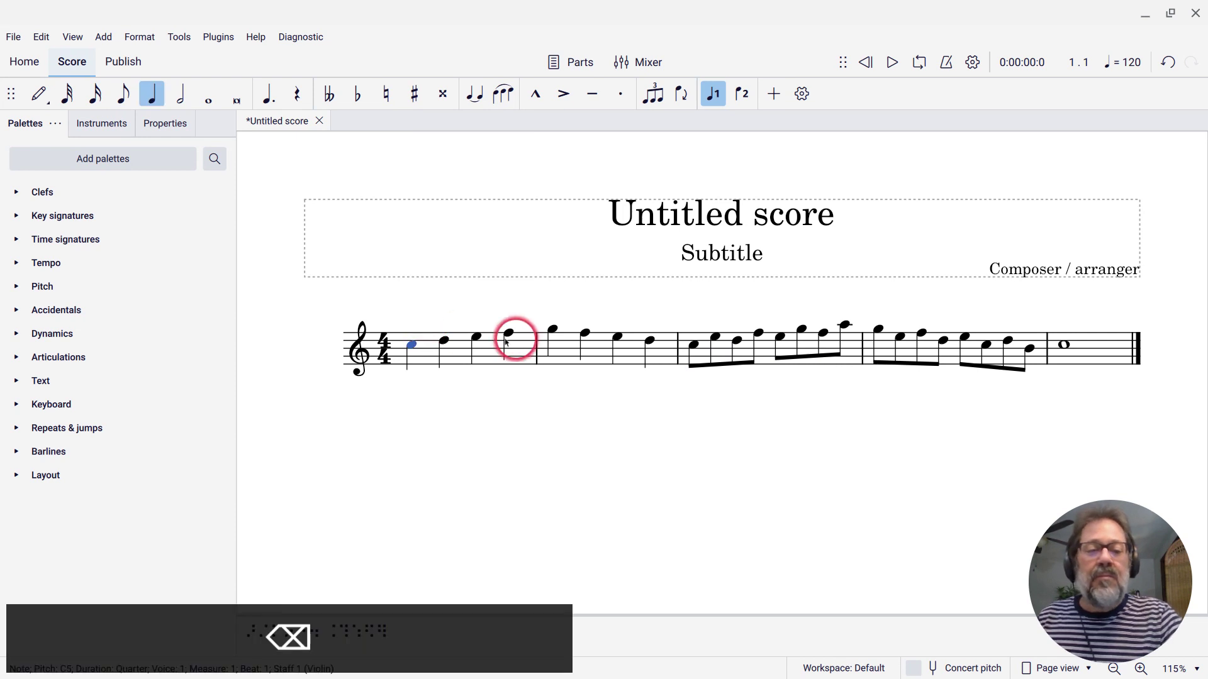
Play the melody from the first note of measure 3 to the final measure, then stop playback.
left_click(699, 348)
key("space")
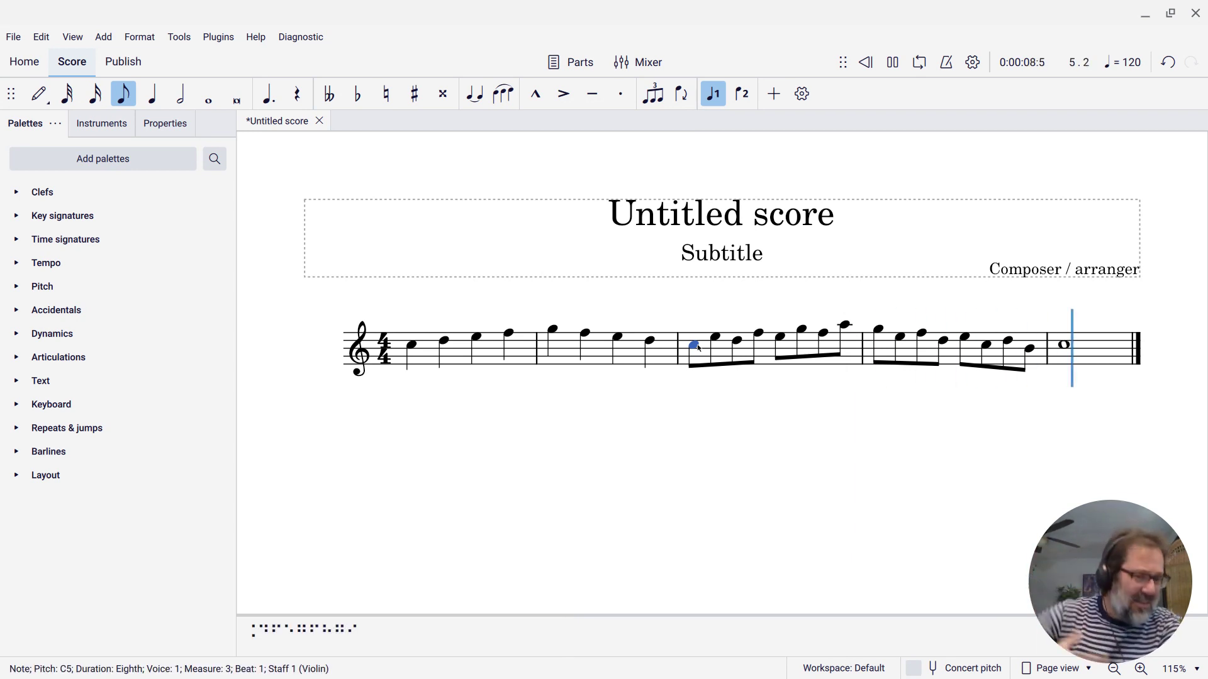
key("space")
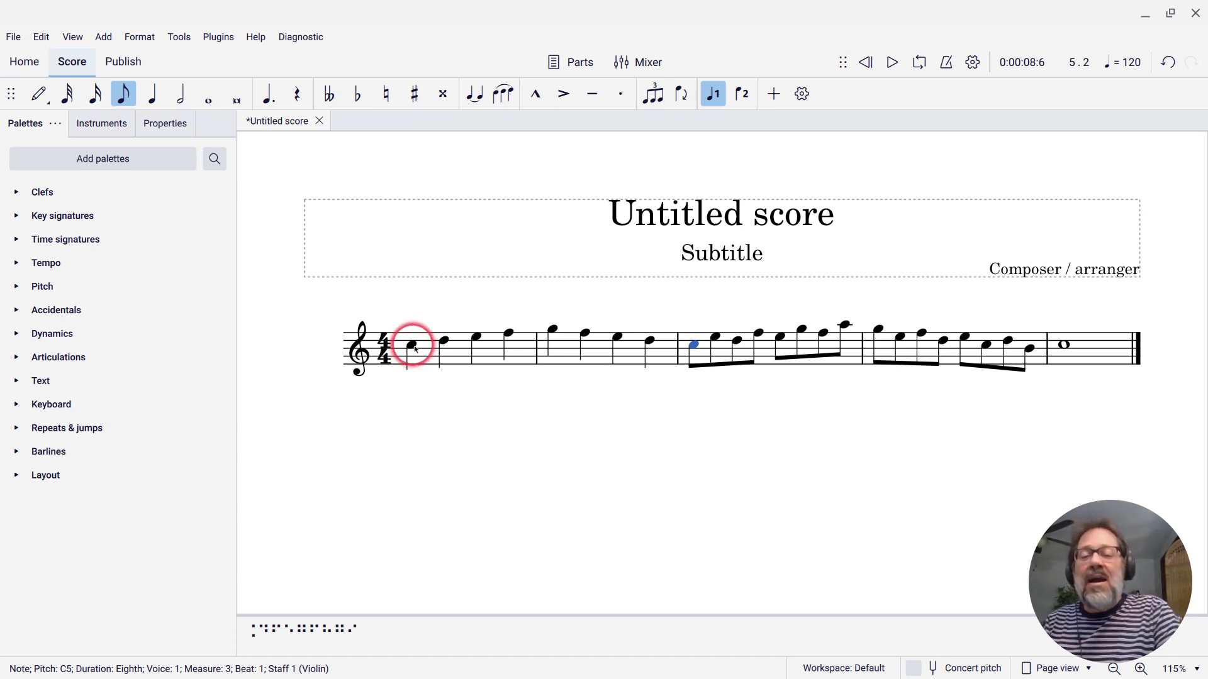
Add staff text with the Espressivo sound flag technique at the first note of measure 1, and play the score from the start.
left_click(414, 347)
key("ctrl+t")
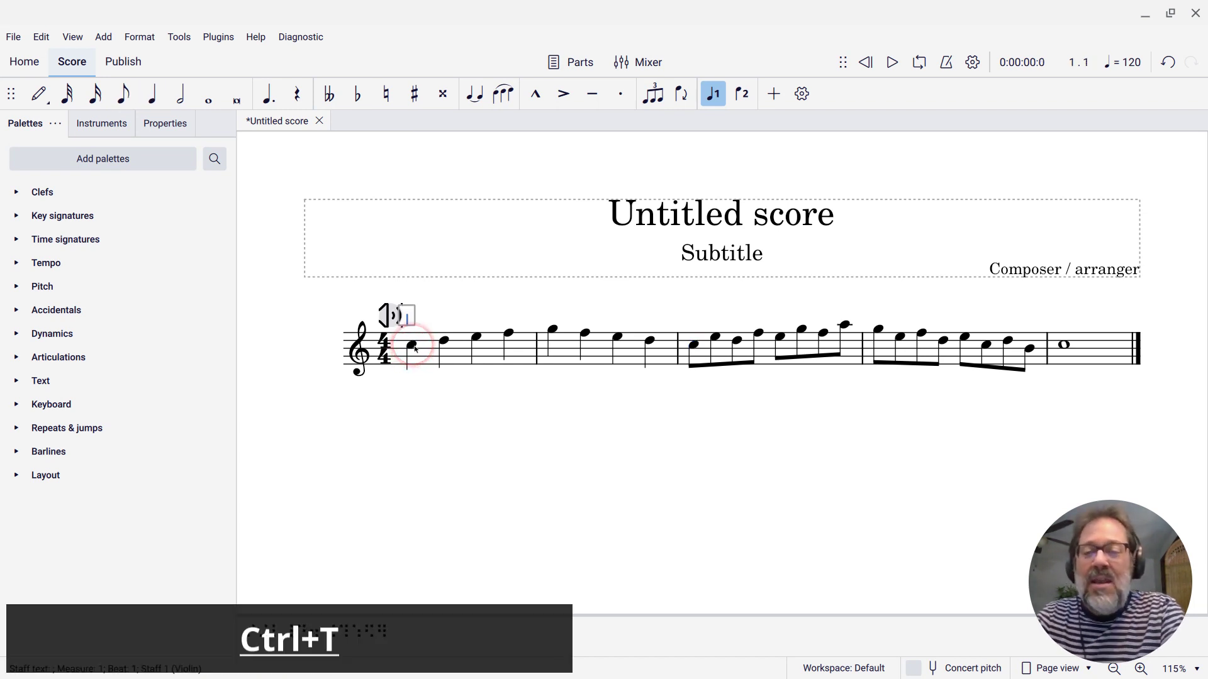
left_click(388, 317)
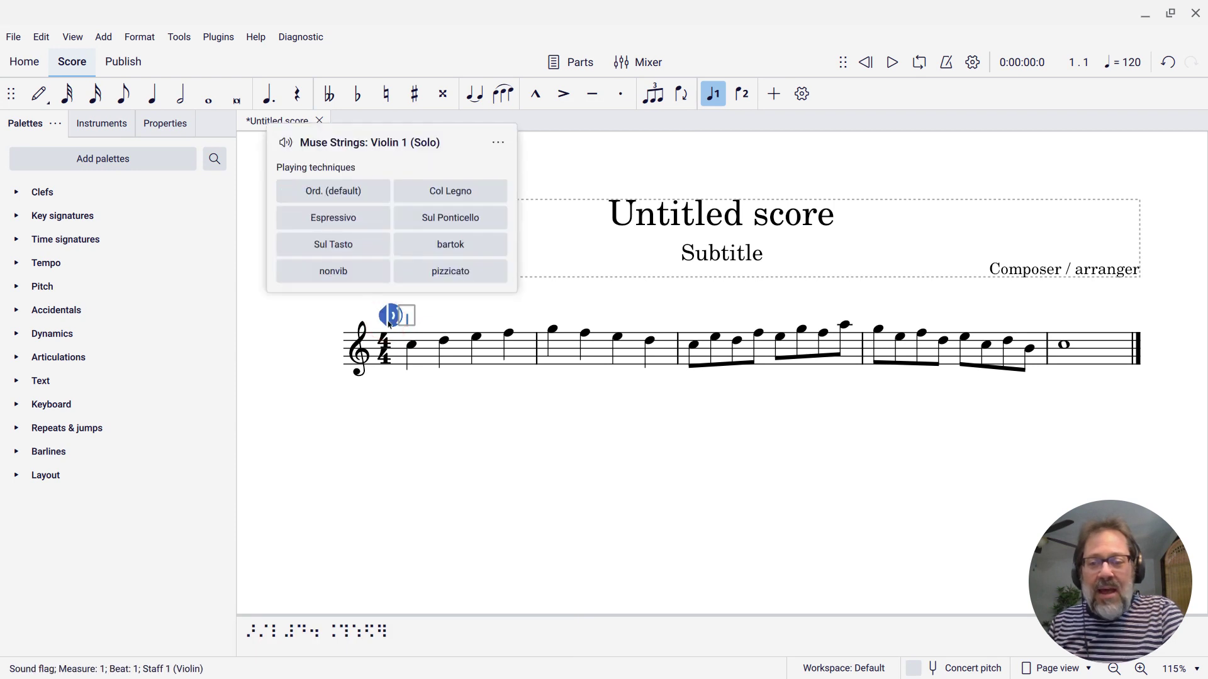
left_click(333, 221)
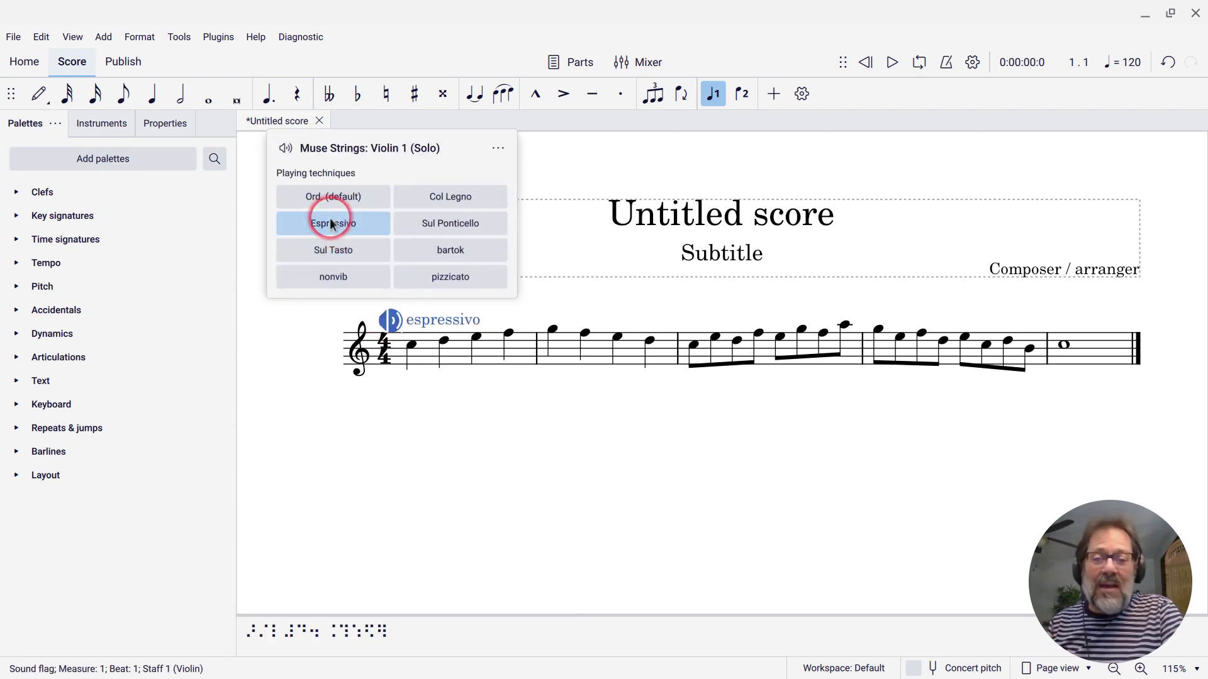
left_click(388, 356)
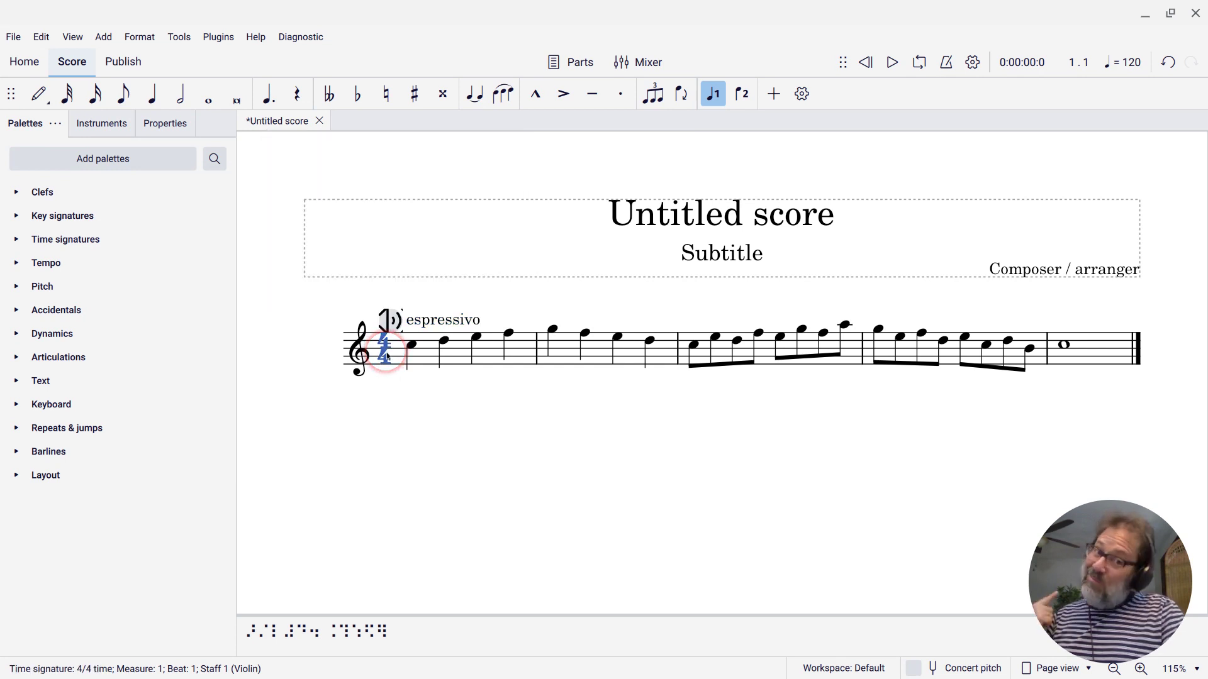
key("space")
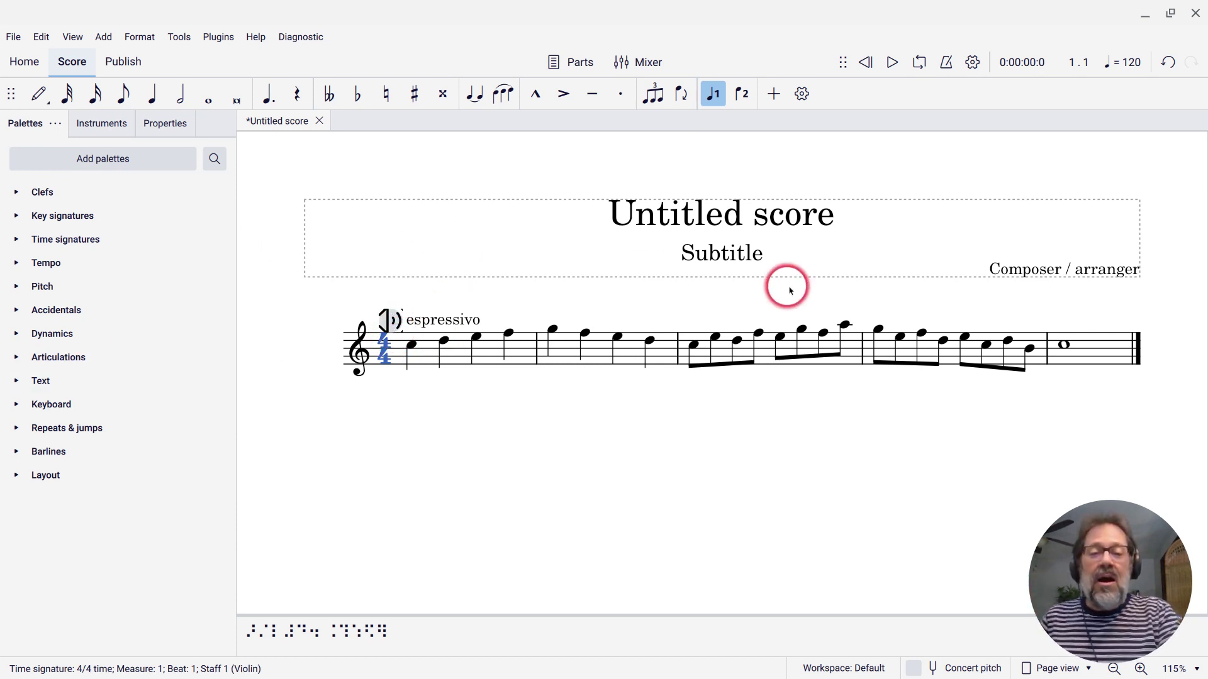
Add staff text at the first note of measure 4 with its sound flag set to Ord. (default).
left_click(878, 330)
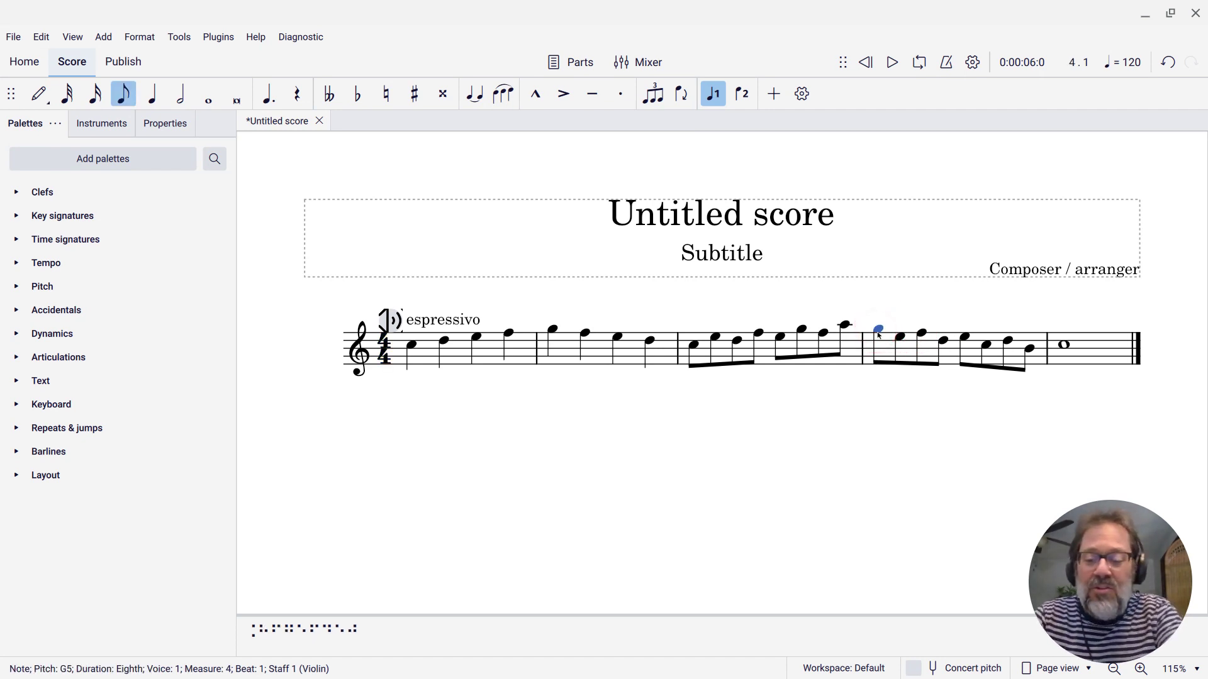
key("ctrl+t")
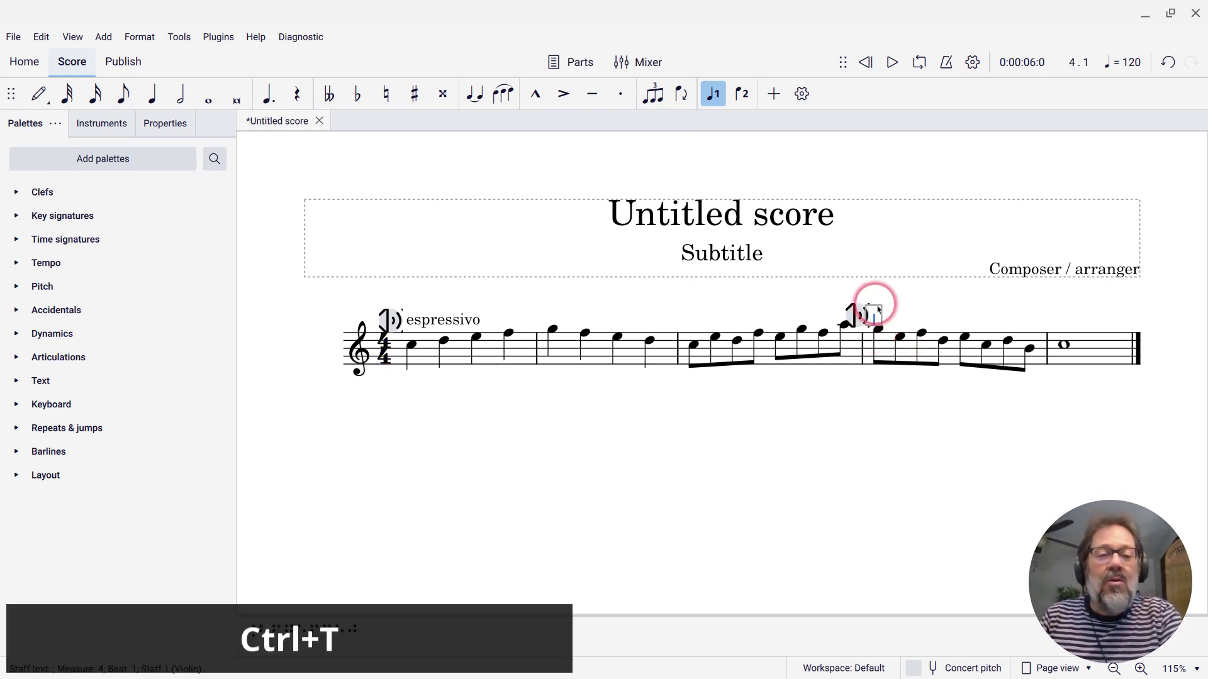
left_click(851, 317)
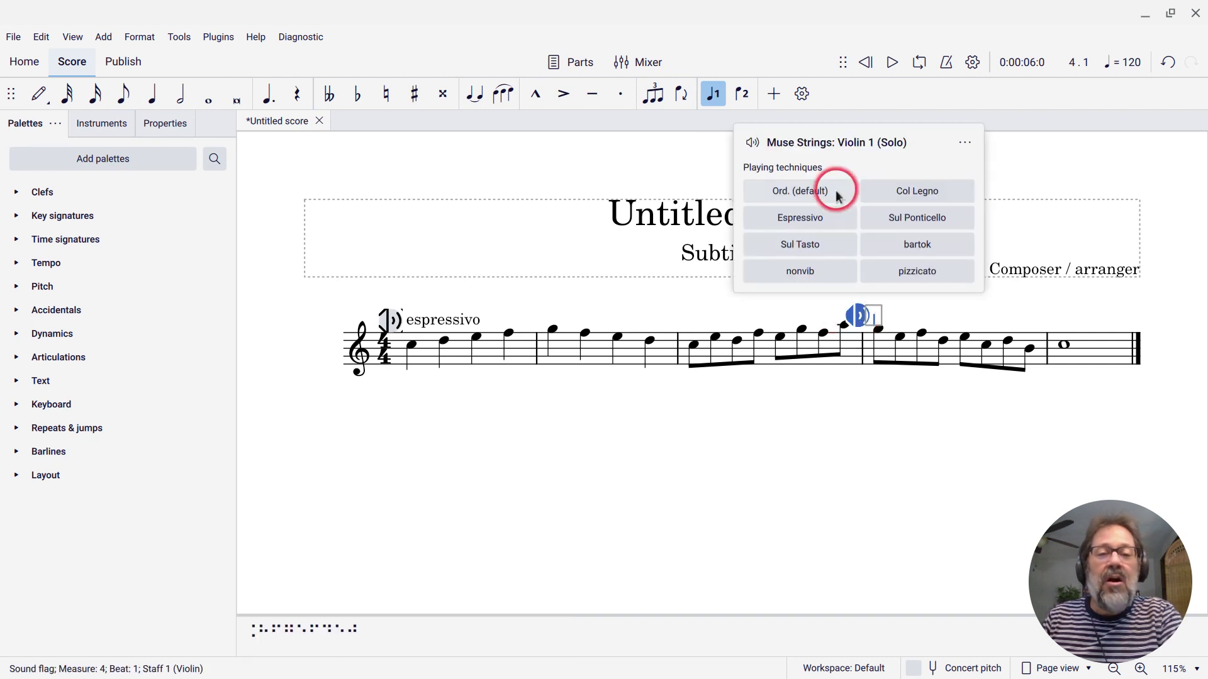
left_click(812, 197)
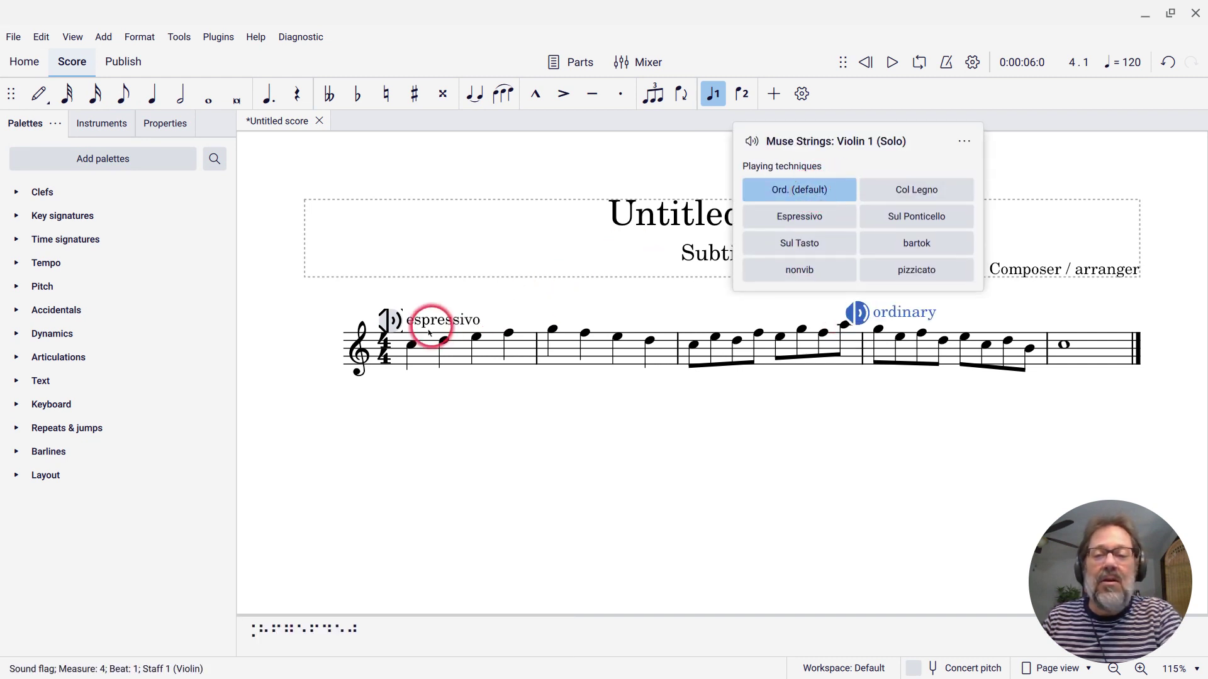
Play the score from the first note of measure 3 to hear the change of technique at measure 4.
left_click(693, 345)
key("space")
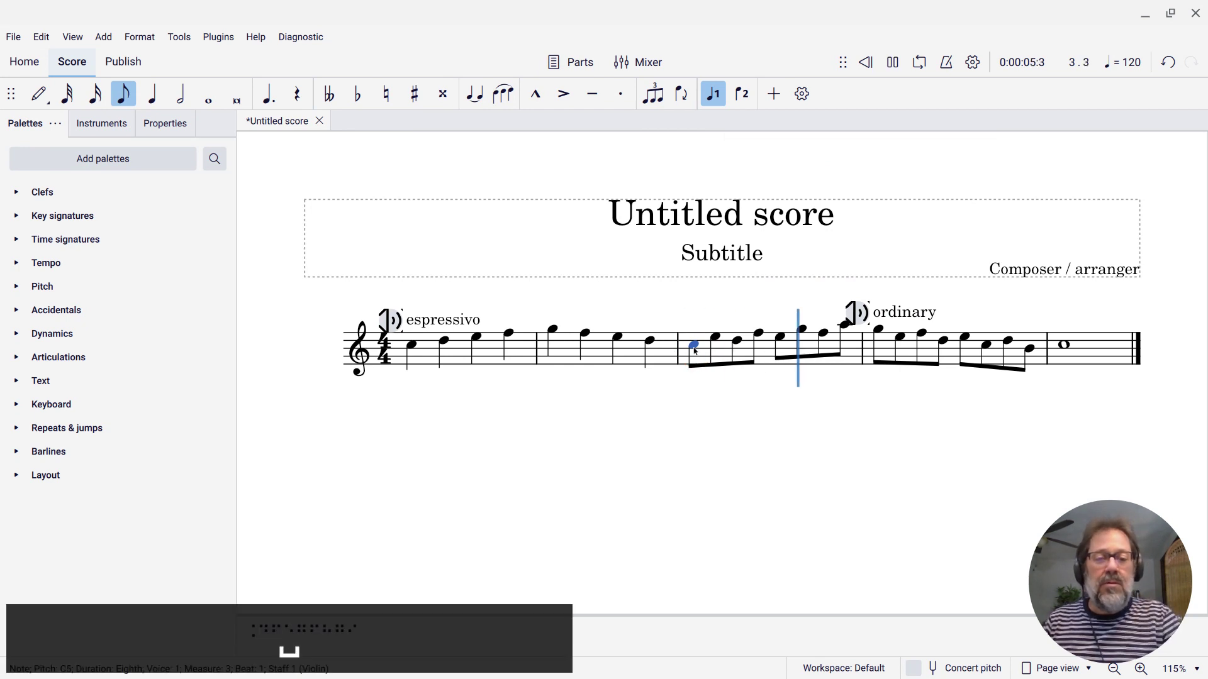